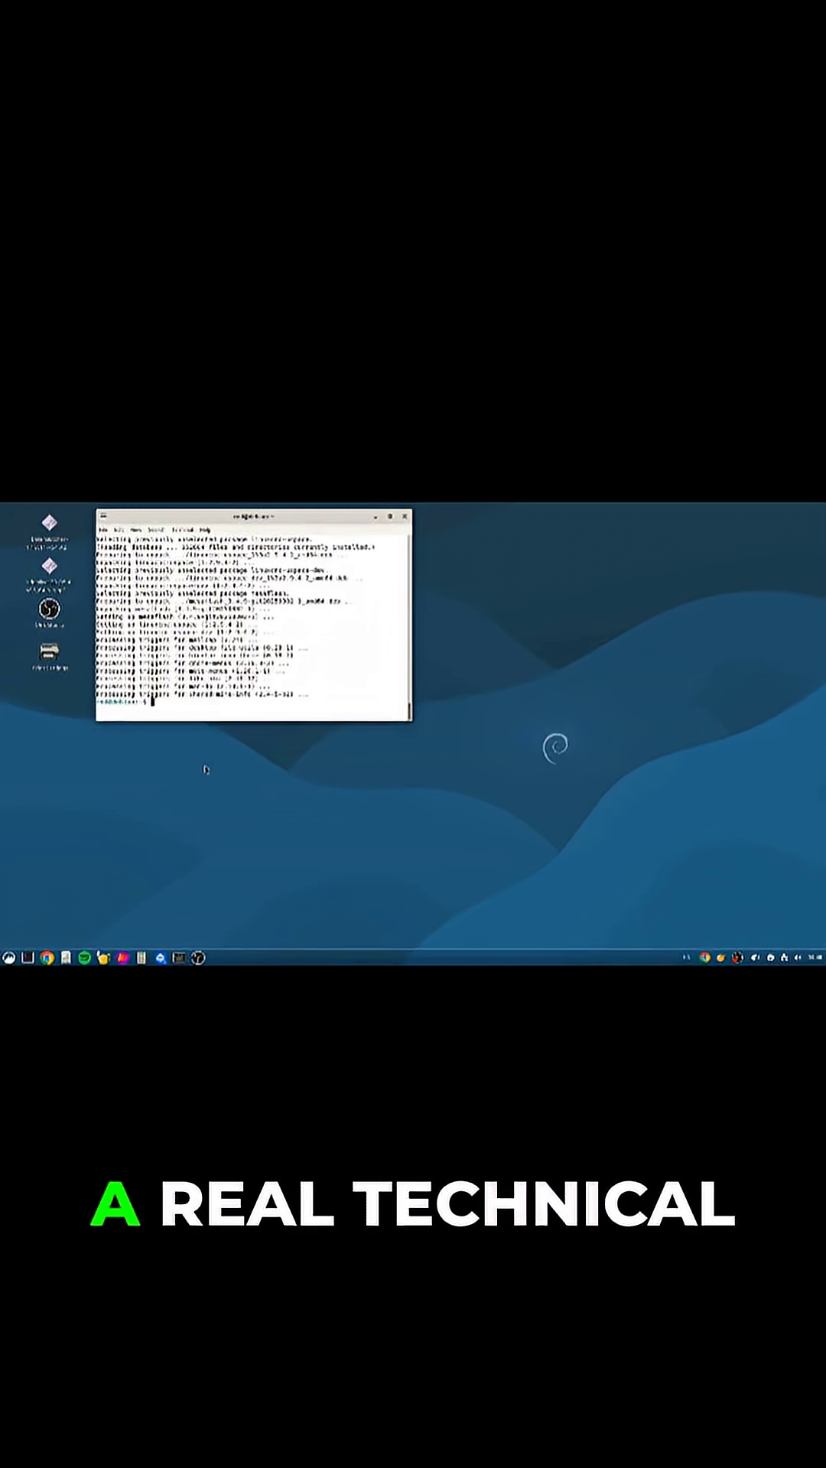
pyautogui.write('sudo')
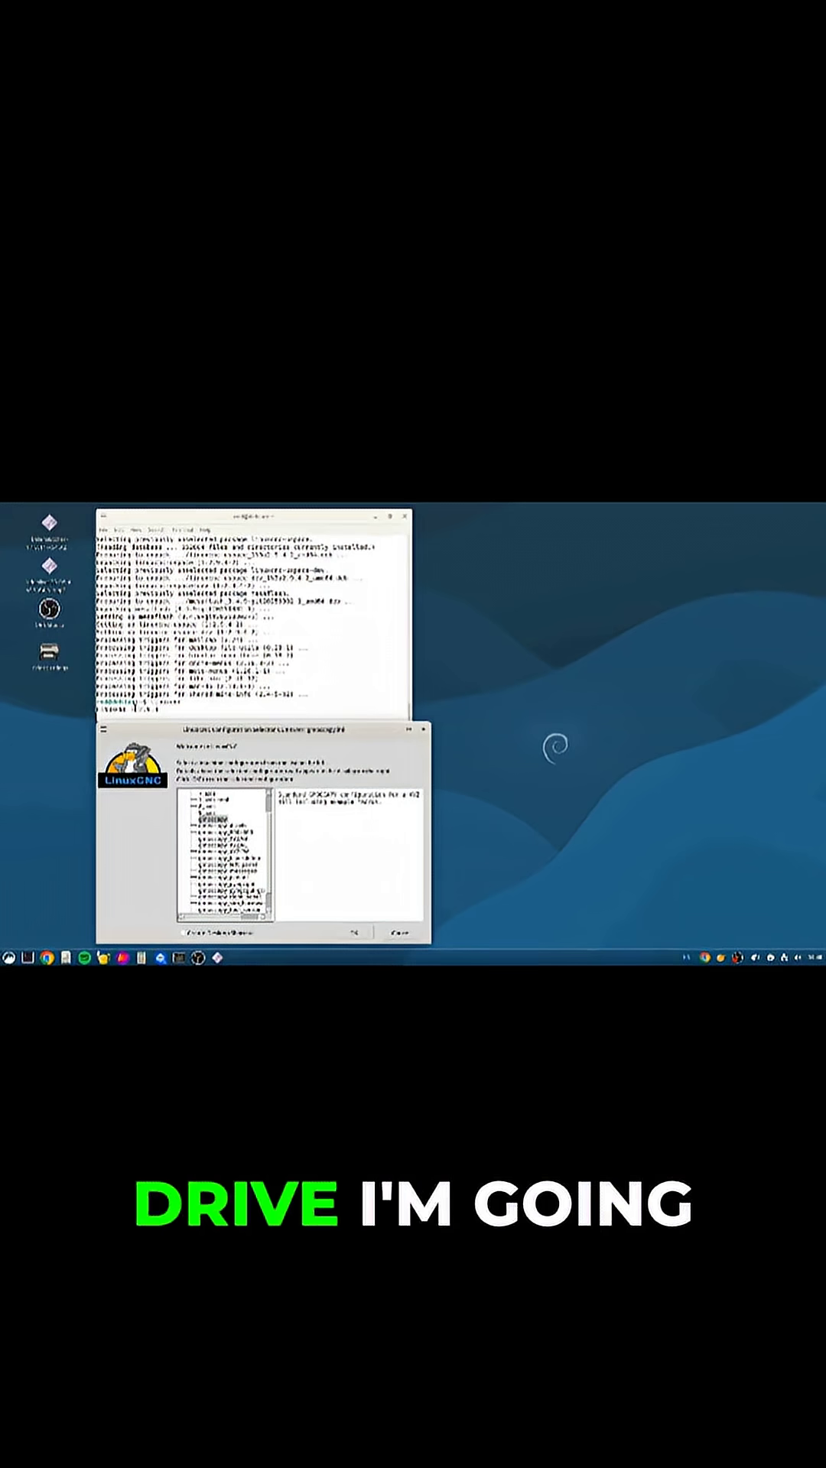
# Step: Choose the next sample configuration in the selector and launch LinuxCNC 2.9.4 with it
pyautogui.hotkey('alt', 'Tab')
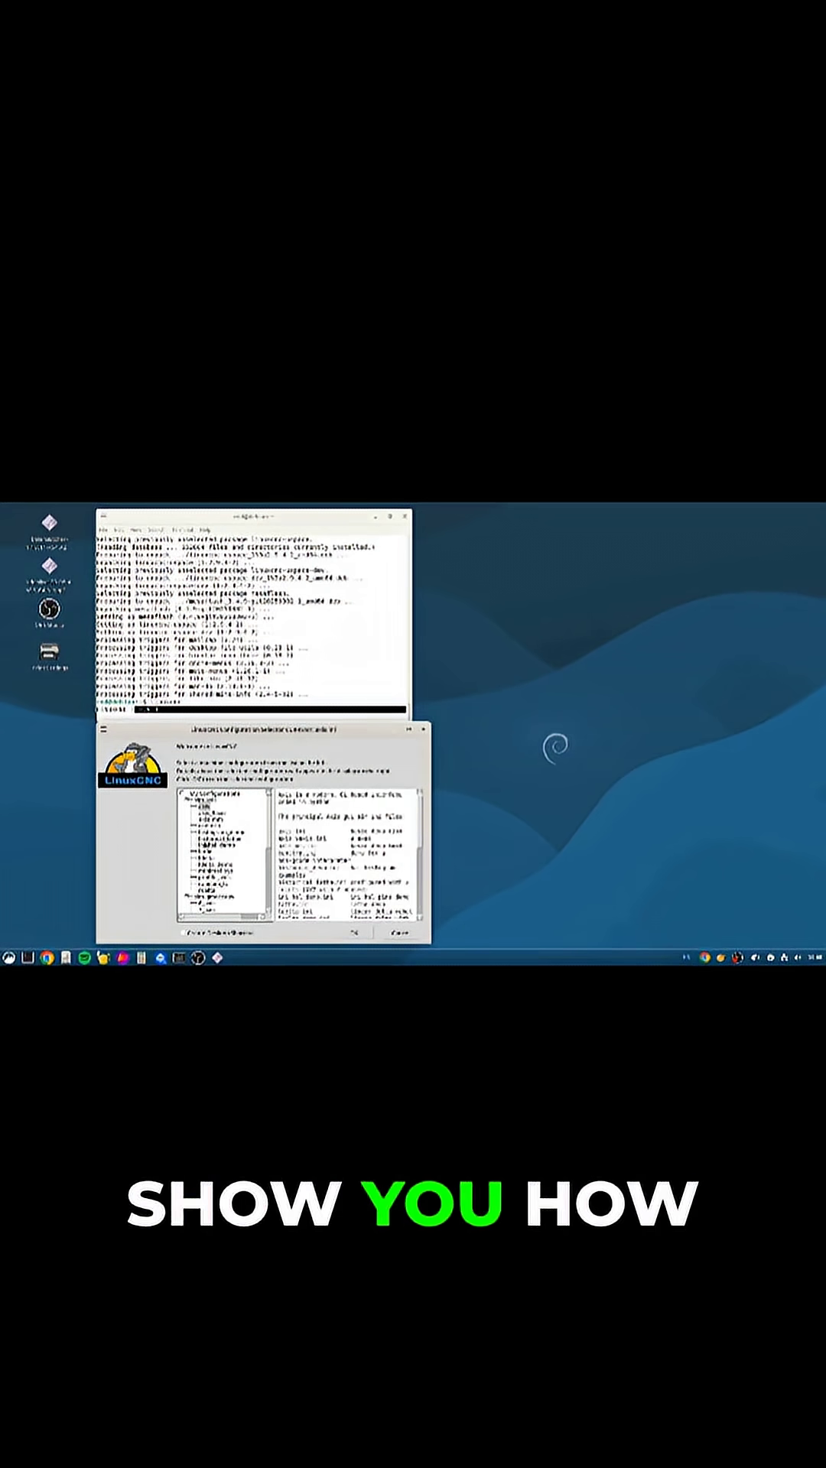
pyautogui.press('Down')
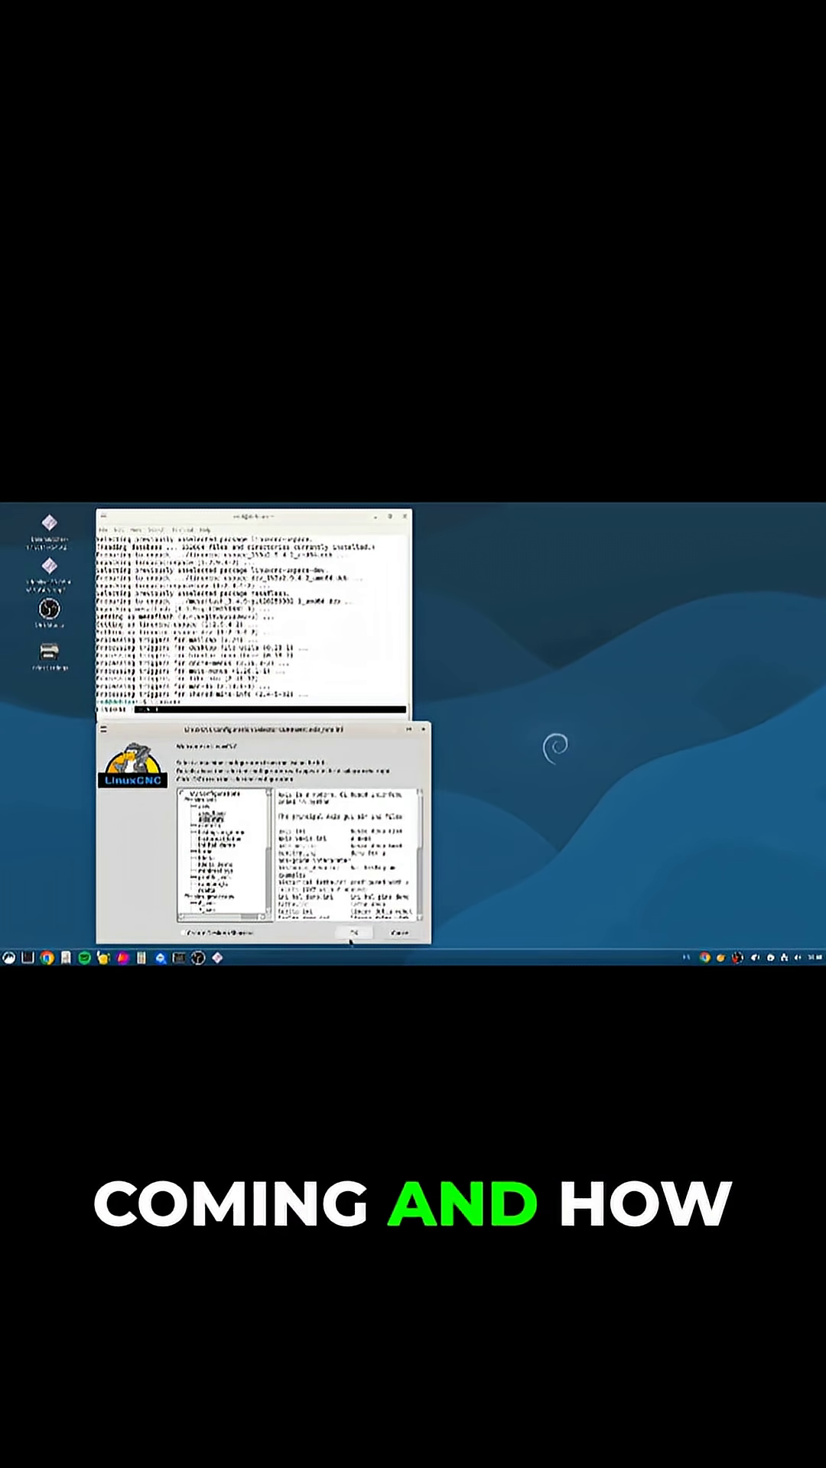
pyautogui.click(353, 935)
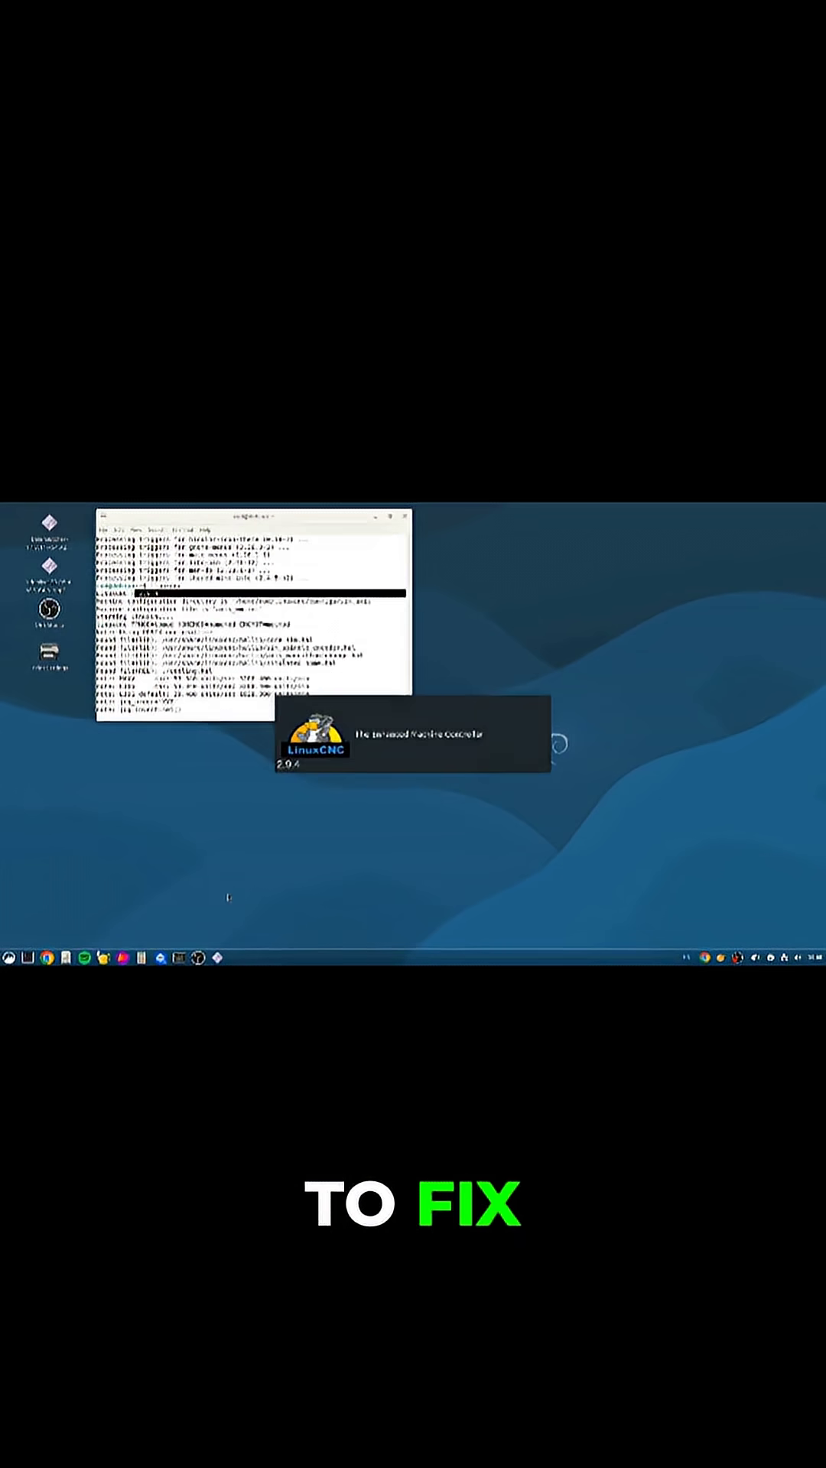